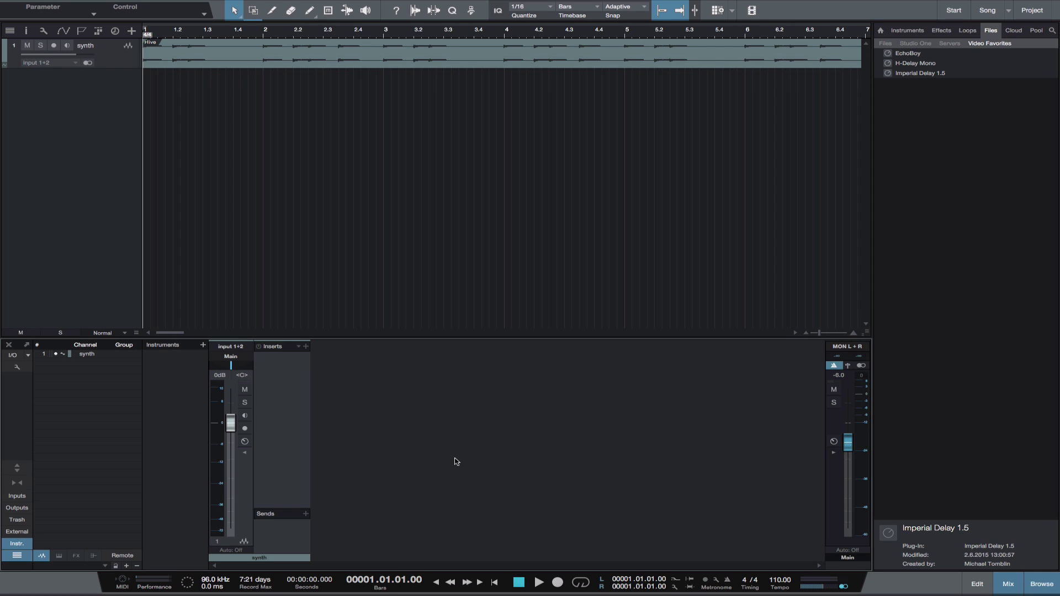
- Add a Bus 1 channel to the mixer and insert the EchoBoy delay on it
right_click(357, 454)
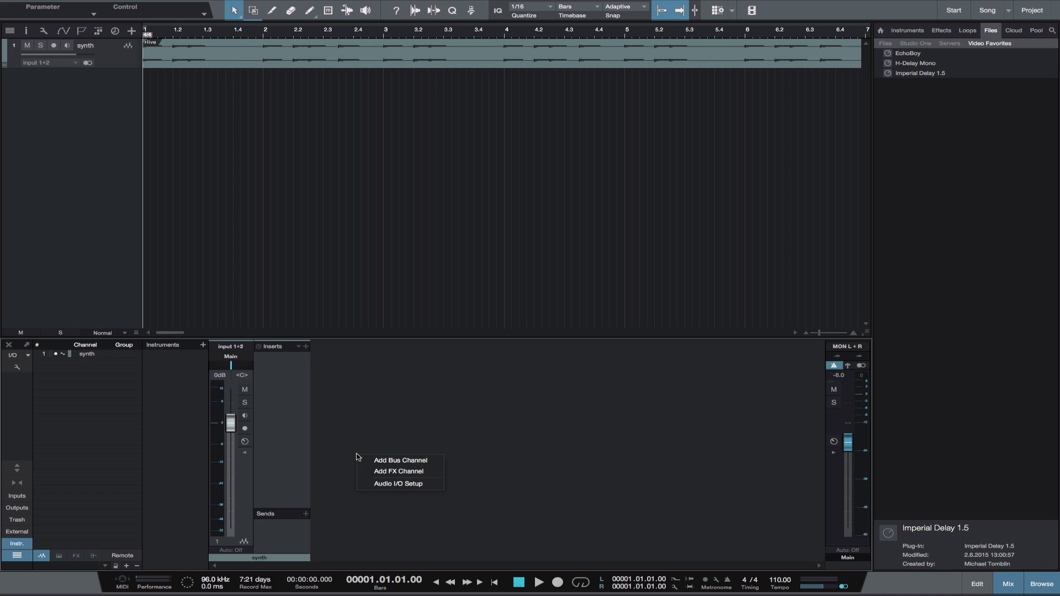
left_click(371, 462)
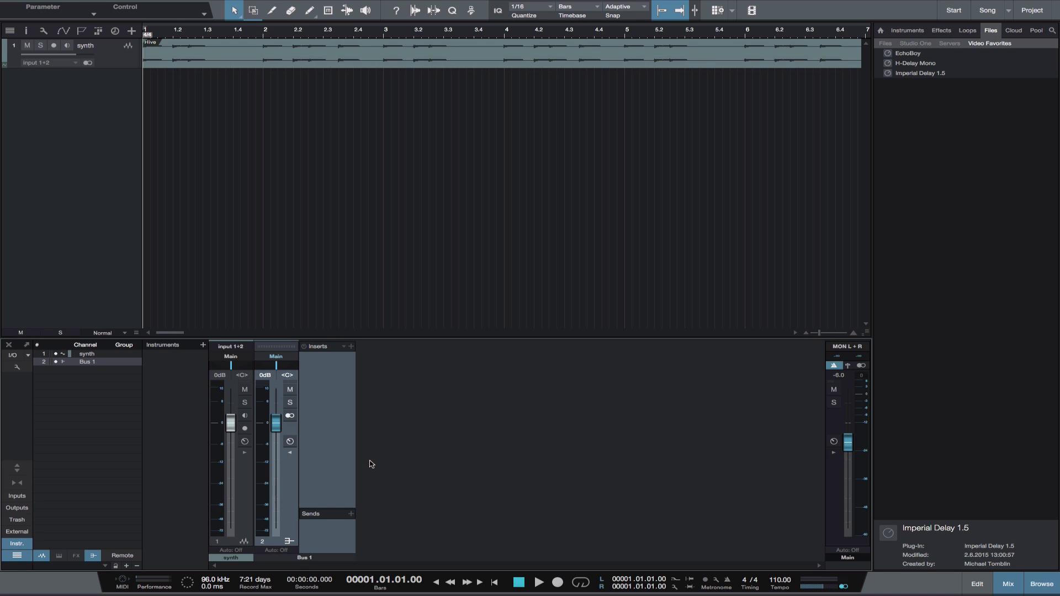
left_click(290, 417)
left_click(906, 54)
left_click_drag(905, 55, 333, 380)
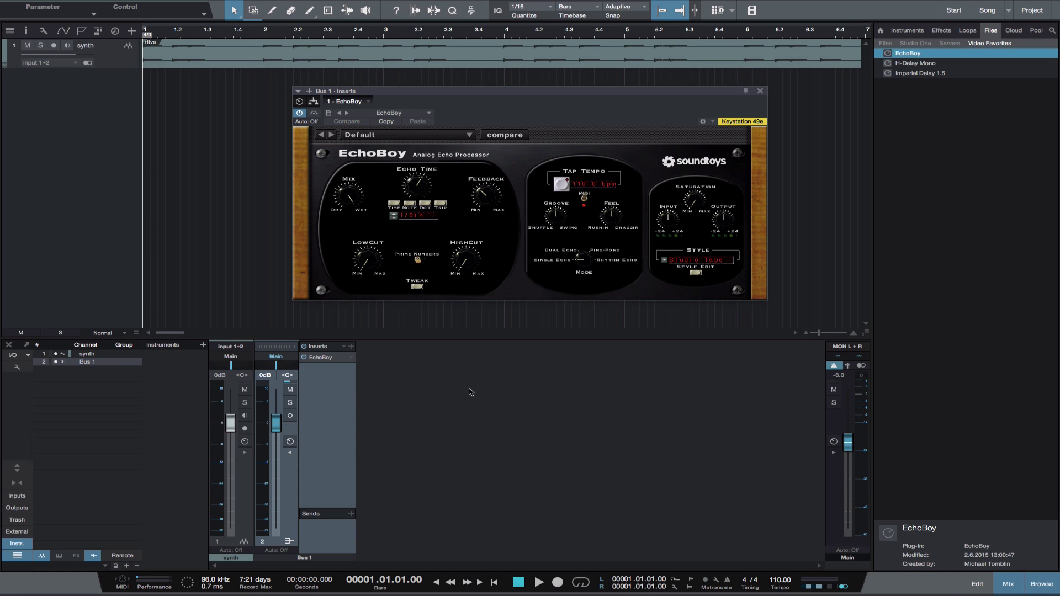
left_click(245, 454)
- Add a synth send to Bus 1, rename the bus 'Delay L', and pan it hard left
left_click(306, 514)
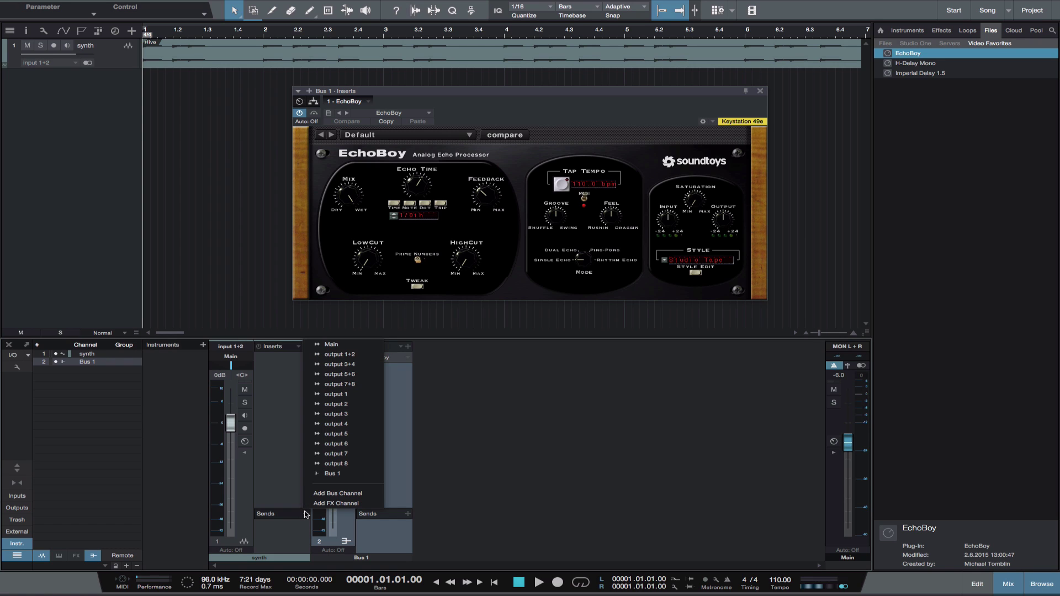
left_click(321, 473)
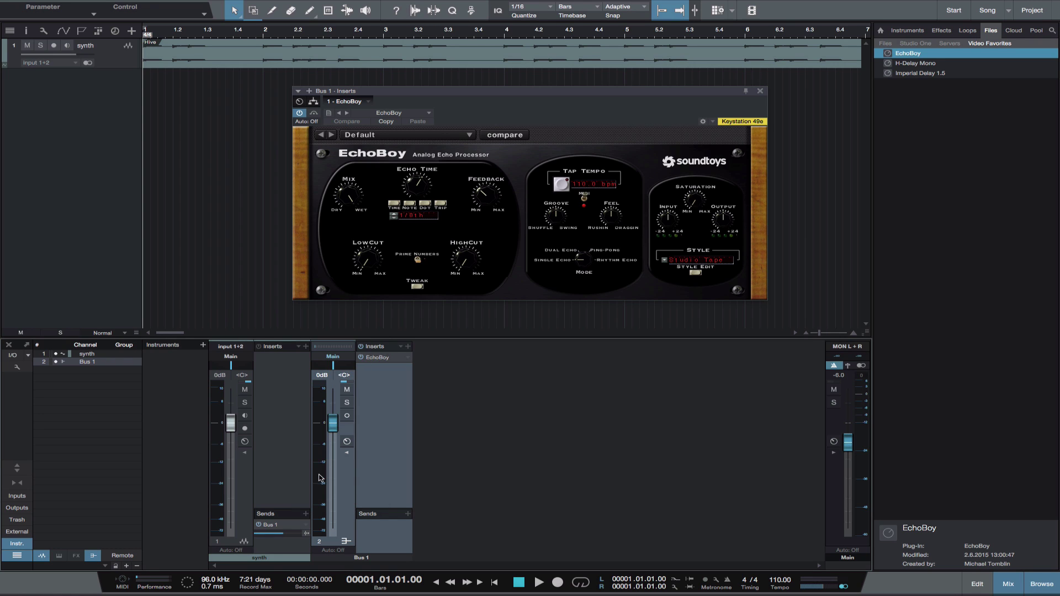
double_click(365, 558)
type("Del")
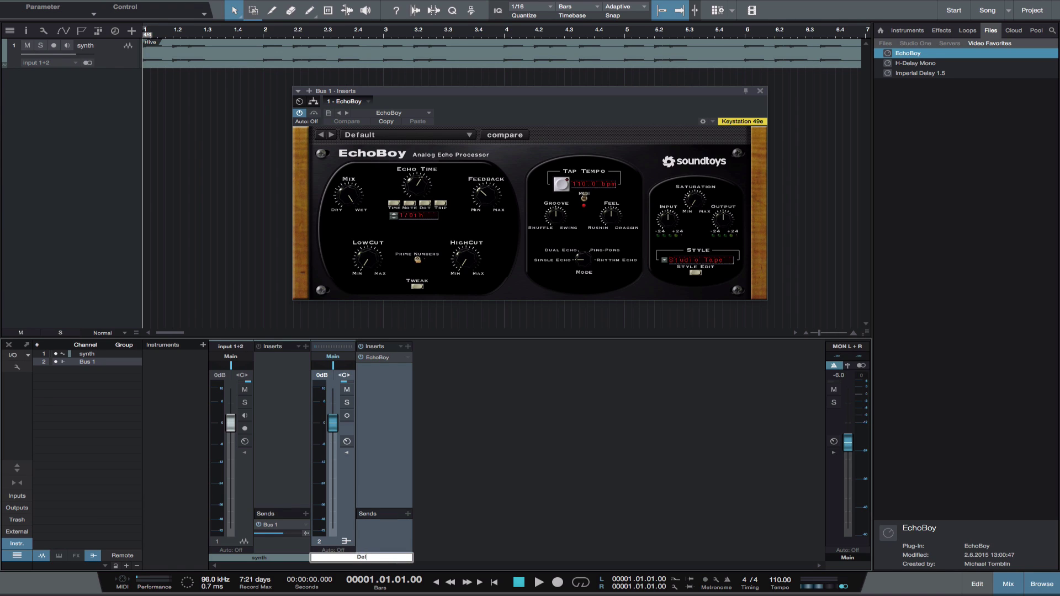
type("ay L")
key("Return")
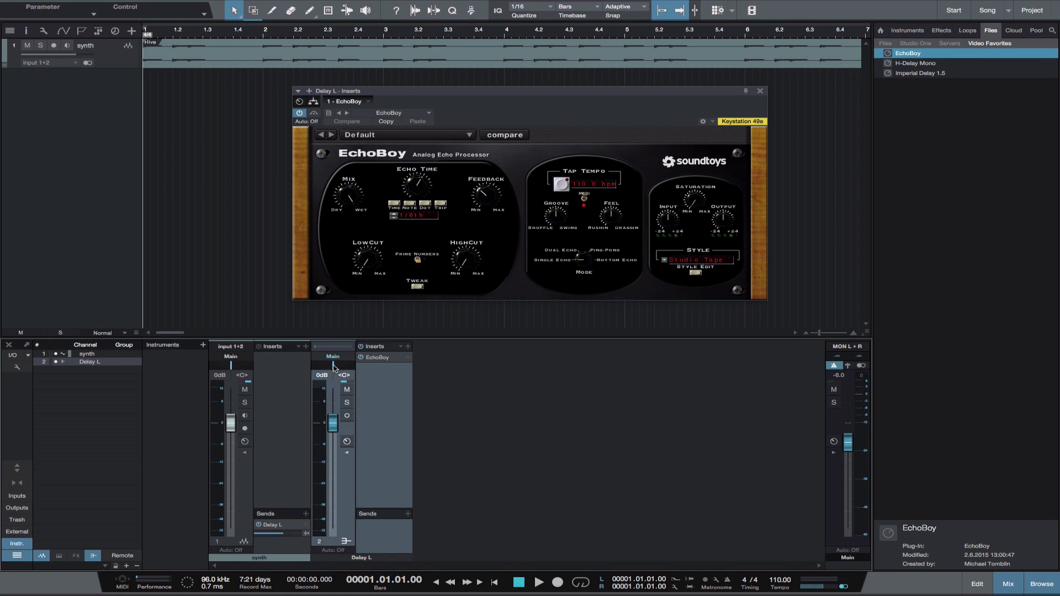
left_click_drag(335, 366, 271, 366)
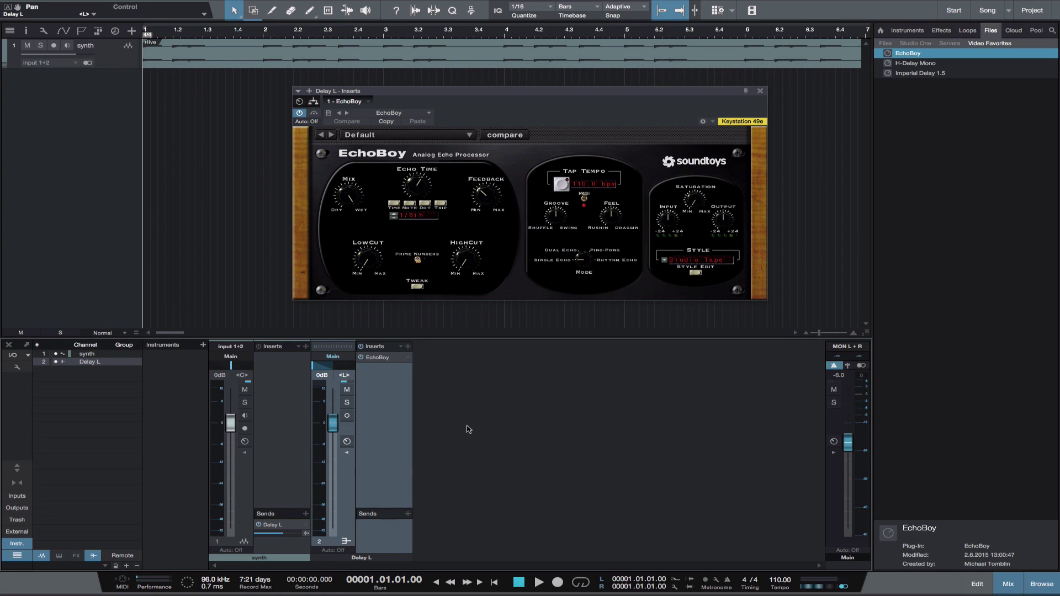
key("space")
- Pull the Delay L fader down to about -5.9 dB during playback, then stop playback
left_click_drag(332, 424, 334, 446)
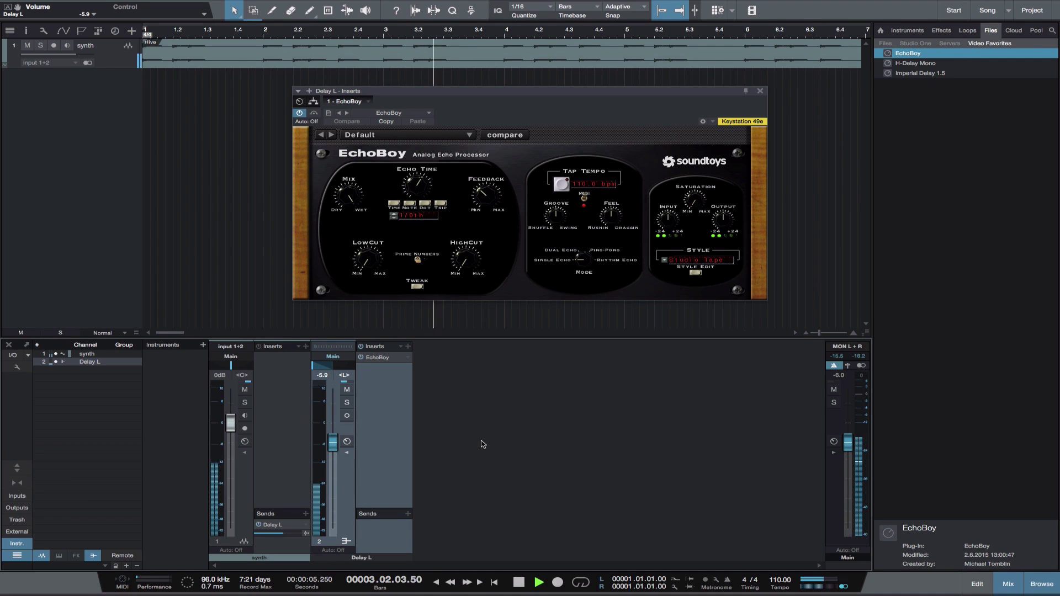
key("space")
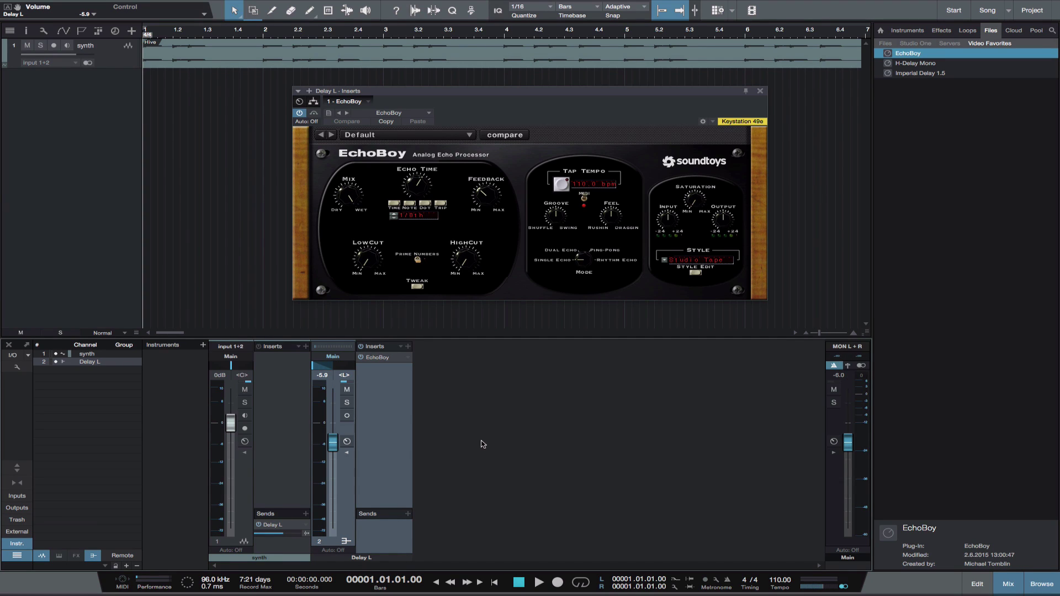
- Add another bus channel with Imperial Delay 1.5 inserted on it
right_click(464, 426)
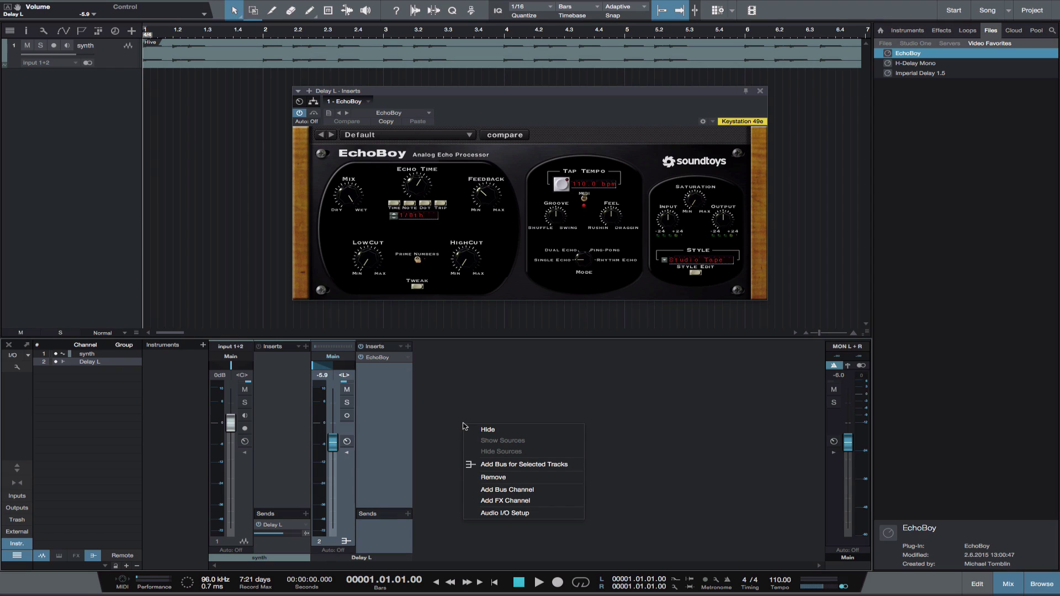
left_click(497, 491)
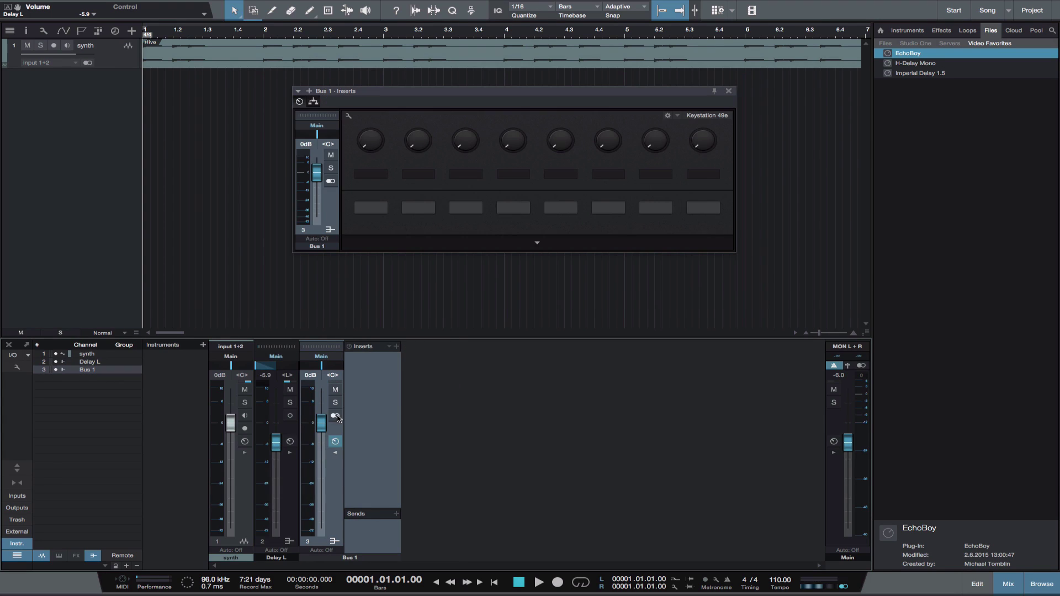
left_click(729, 91)
left_click_drag(900, 73, 375, 391)
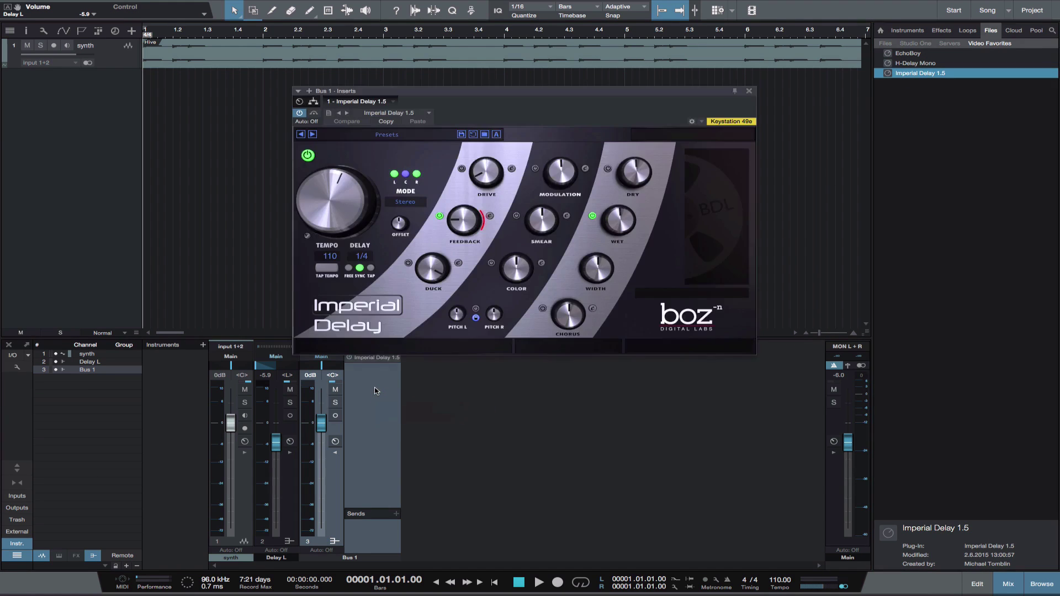
left_click(749, 92)
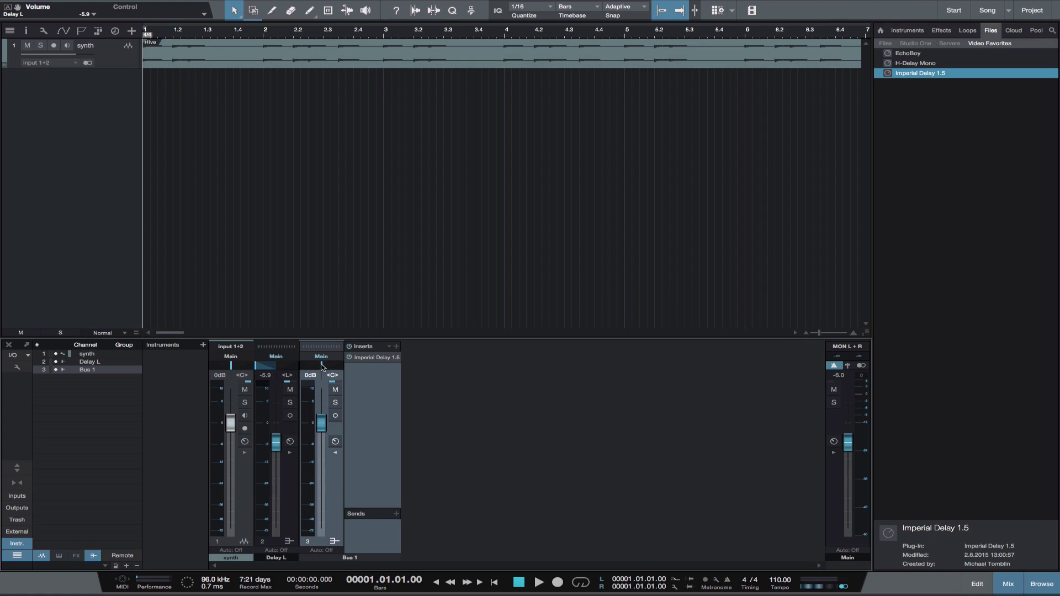
- Pan the new bus hard right and name it 'Delay R'
left_click_drag(323, 365, 344, 365)
double_click(348, 558)
type("Delay R")
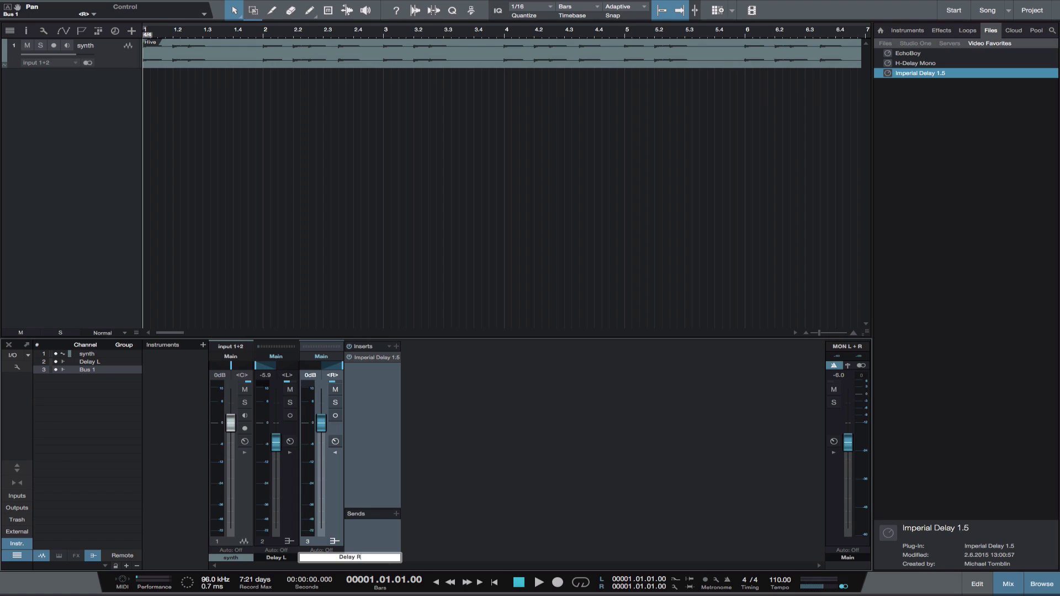
key("Return")
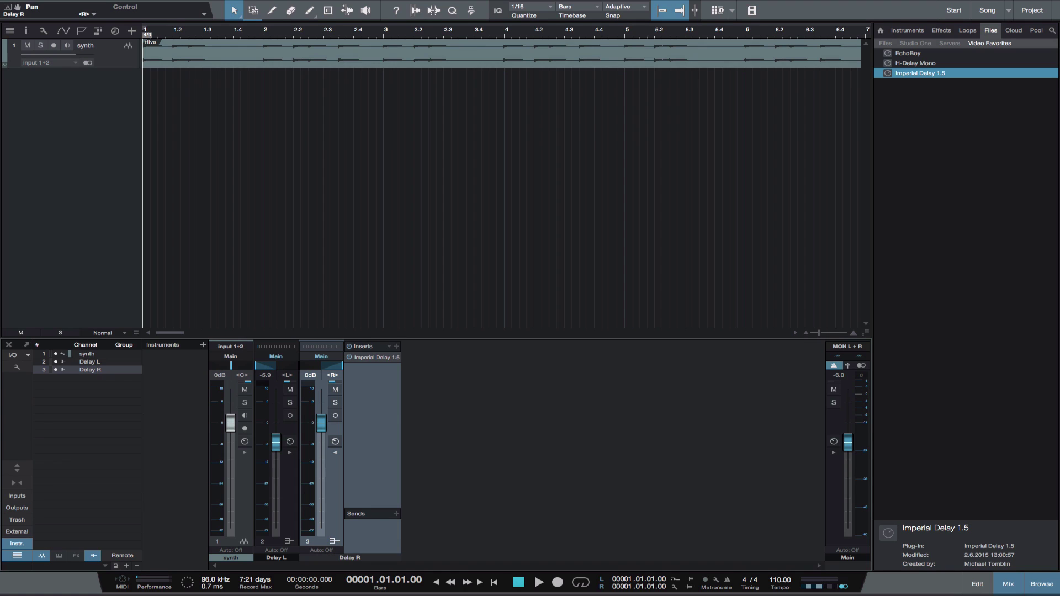
- Add a synth send to Delay R, lower Delay R to -5.8 dB, and audition both delays
left_click(245, 452)
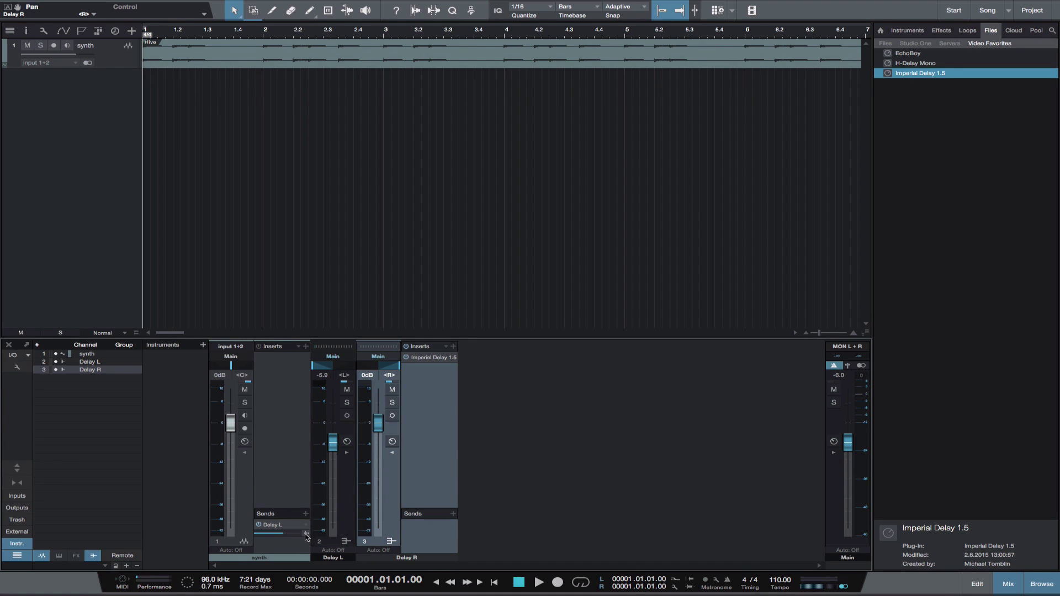
left_click(305, 514)
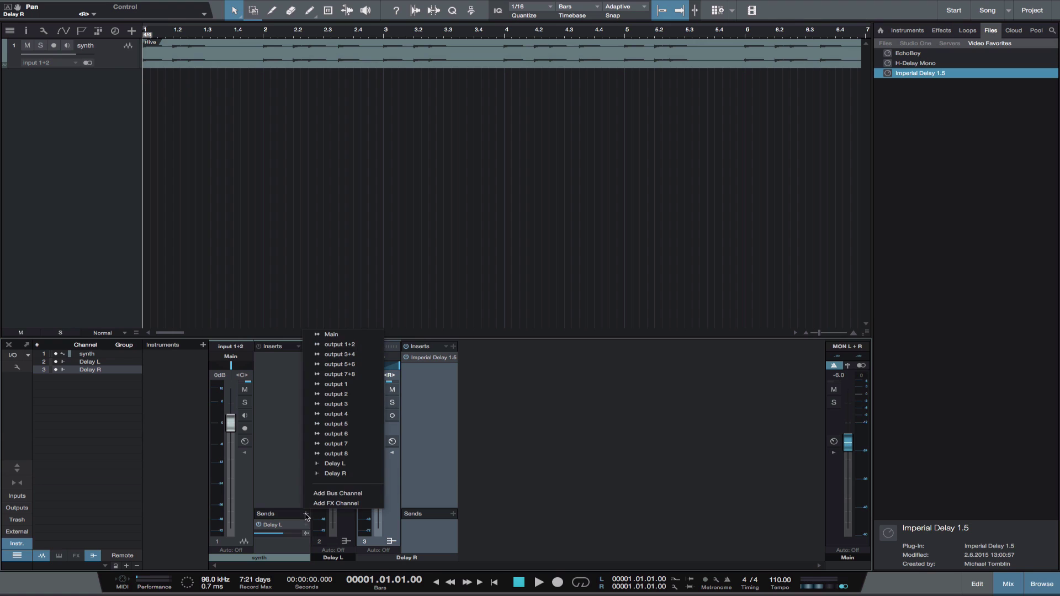
left_click(327, 473)
left_click_drag(379, 432, 379, 450)
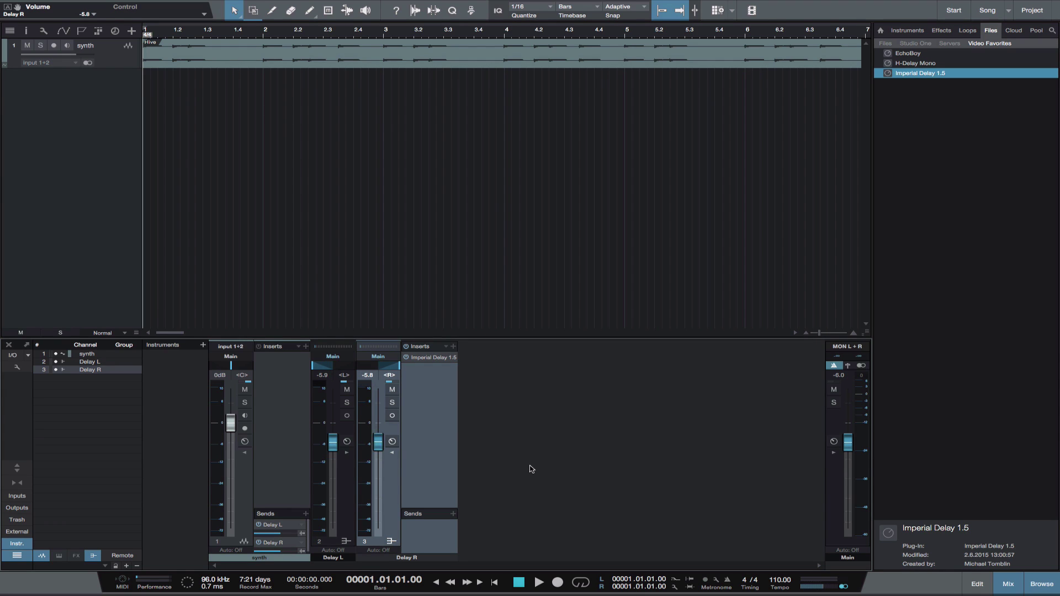
key("space")
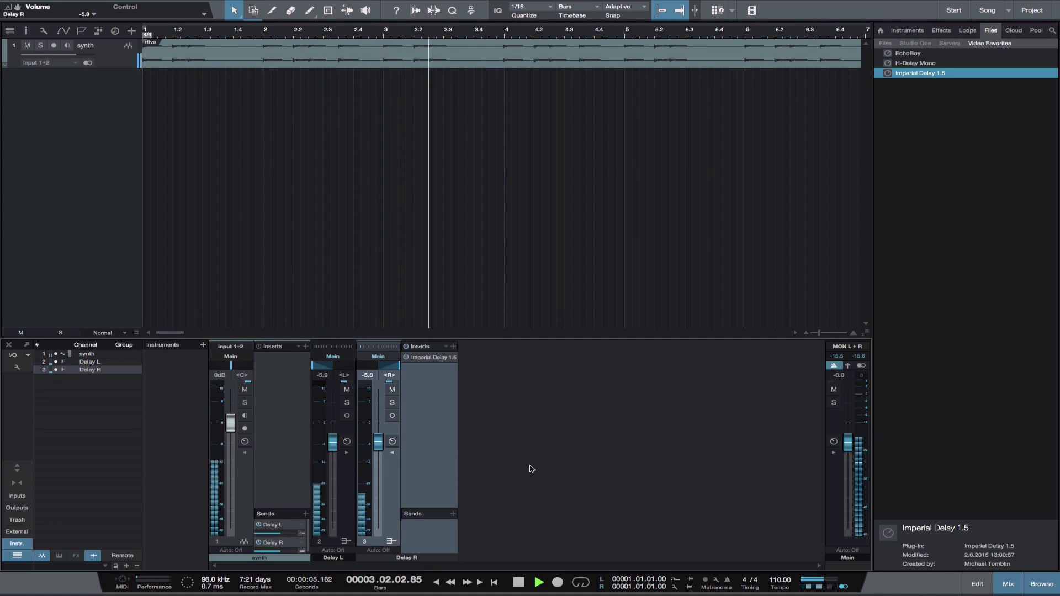
key("space")
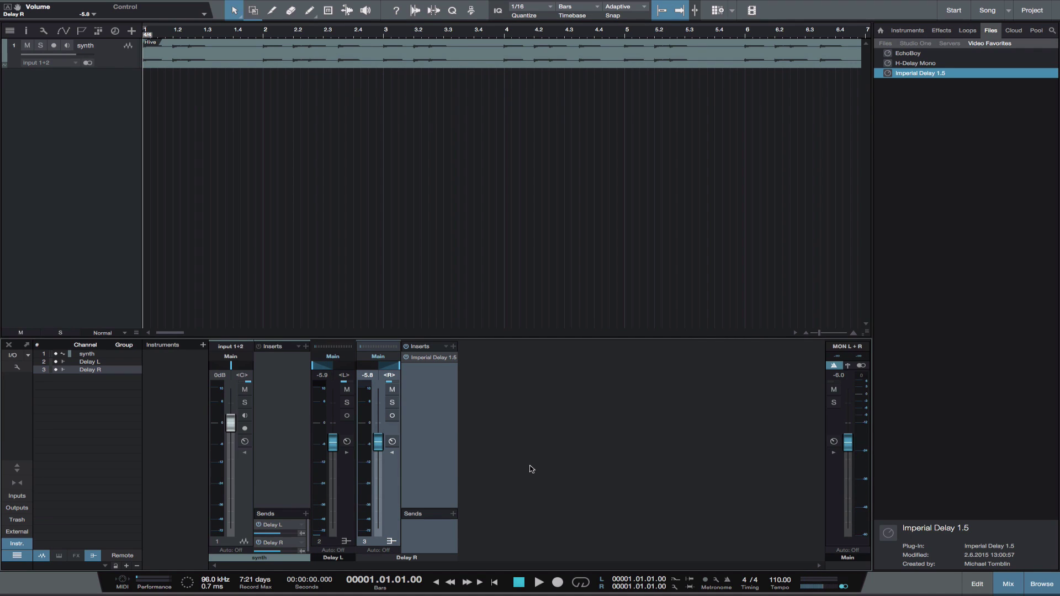
- Add a Delay R send into Delay L and raise it to +4.6 dB during playback
left_click(453, 514)
left_click(476, 484)
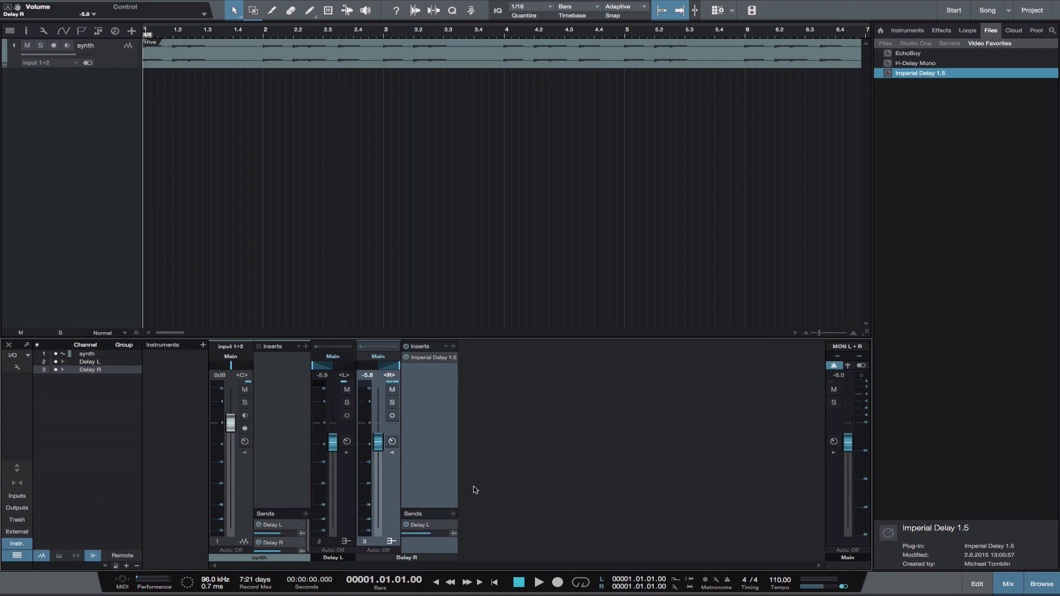
left_click_drag(431, 538, 442, 537)
key("space")
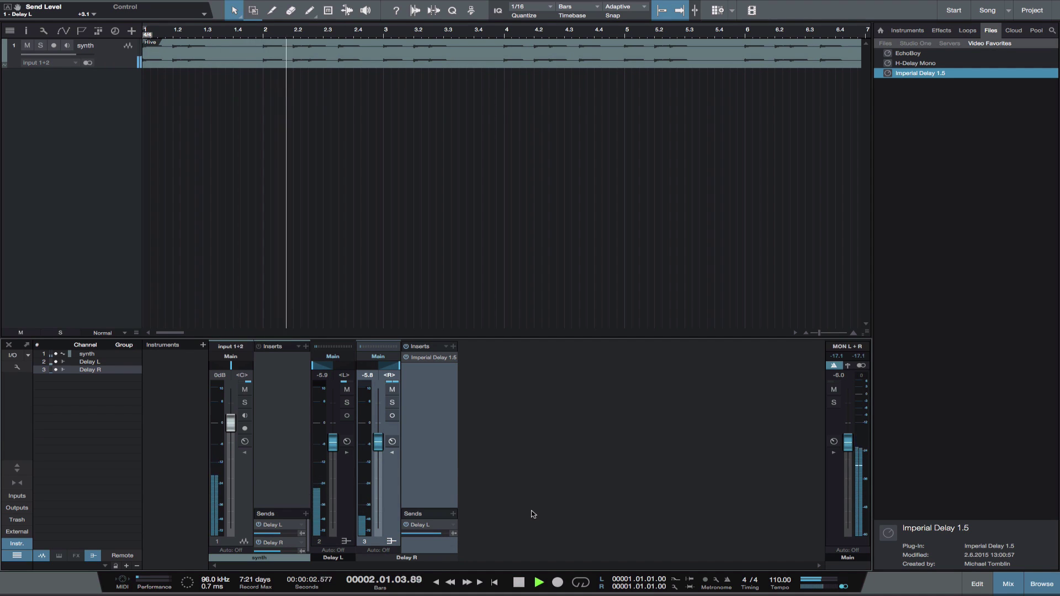
left_click_drag(444, 534, 448, 534)
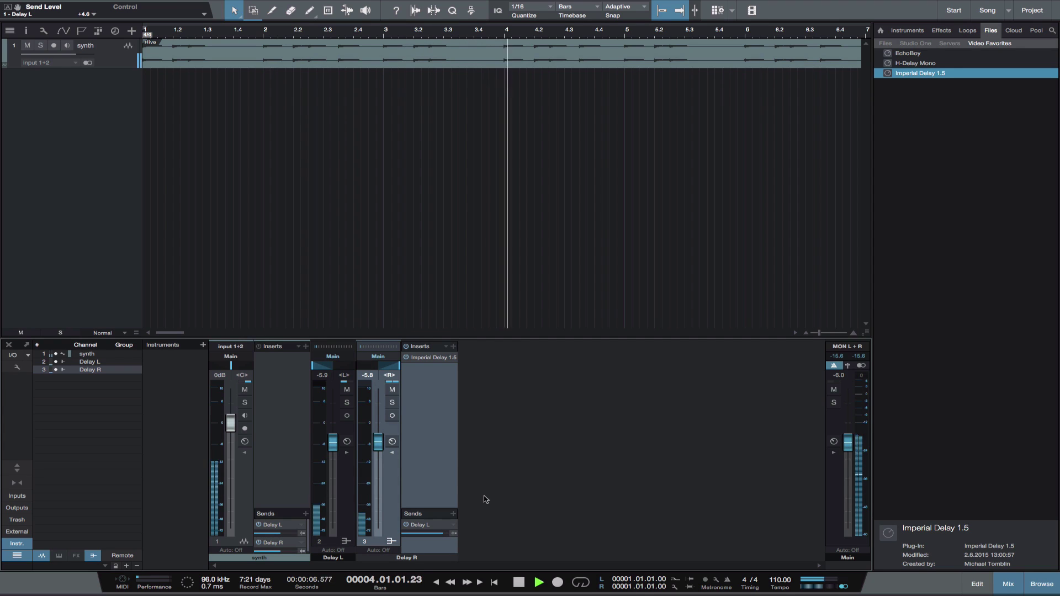
key("space")
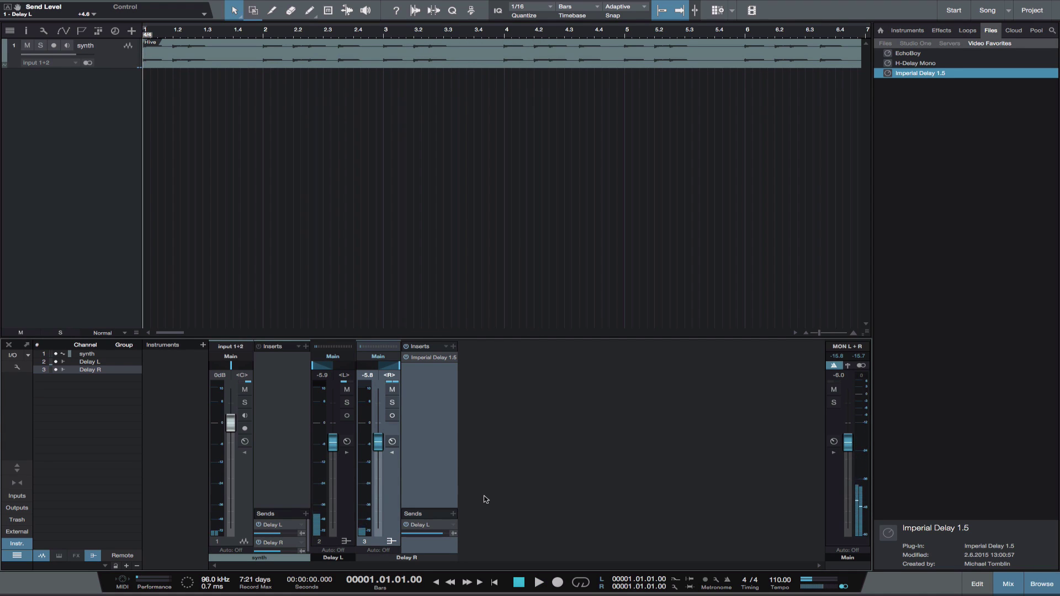
left_click(392, 453)
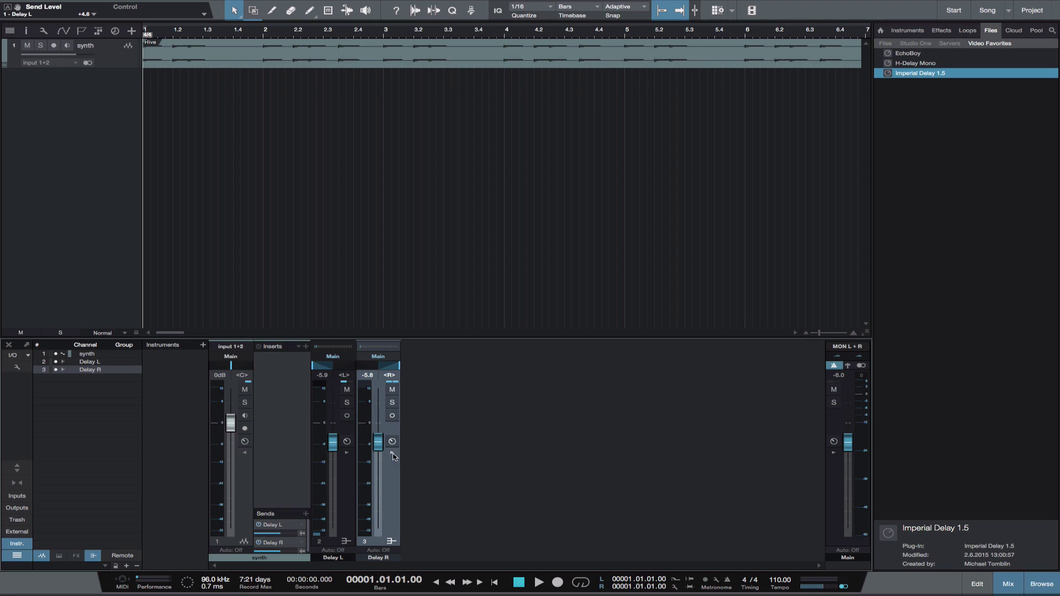
- Add a new Bus 1 channel with H-Delay Mono inserted on it
right_click(454, 438)
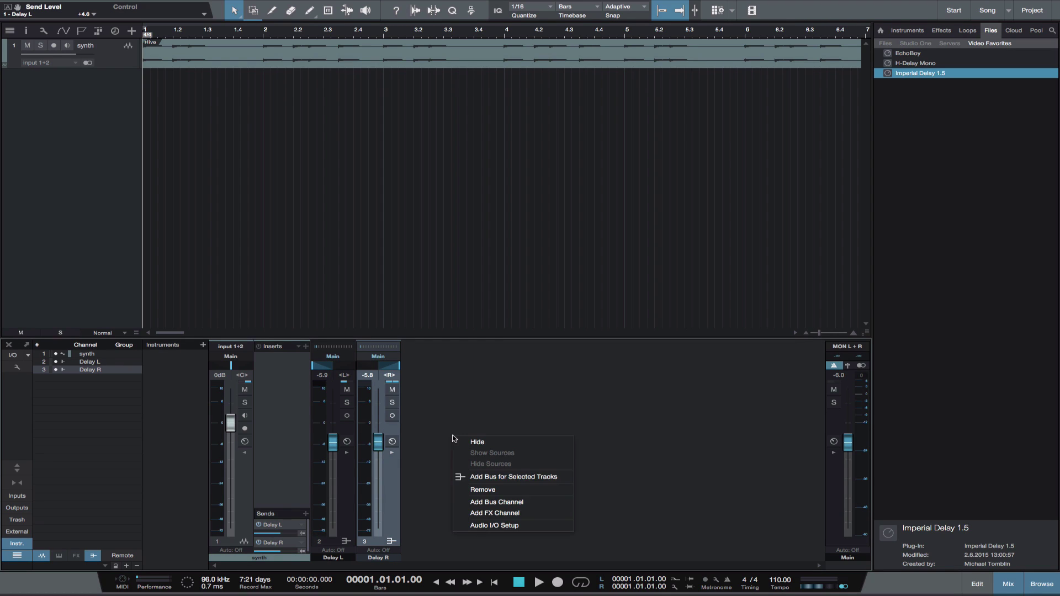
left_click(477, 502)
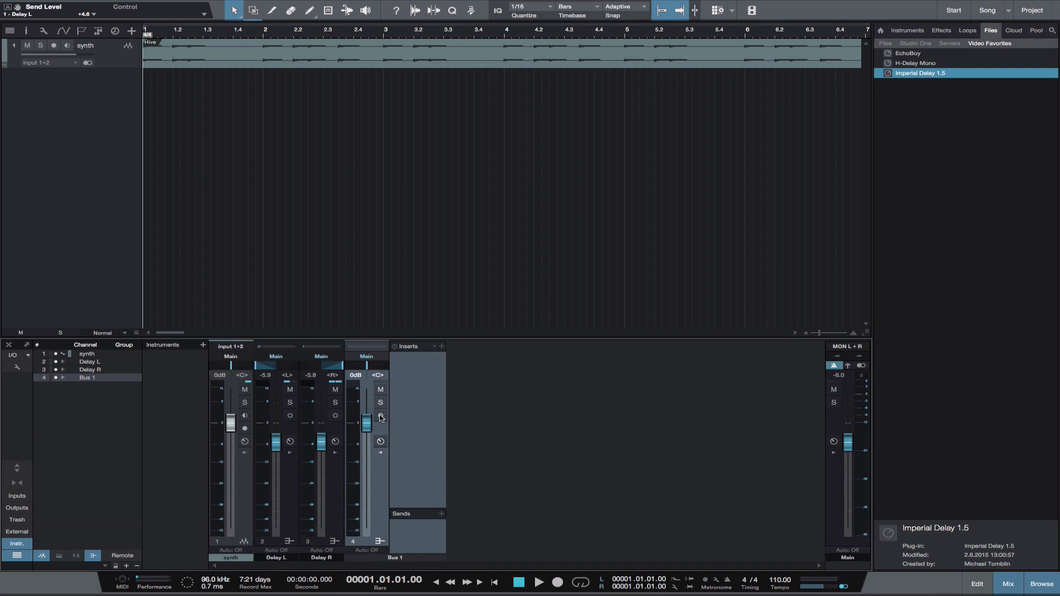
left_click_drag(914, 63, 413, 419)
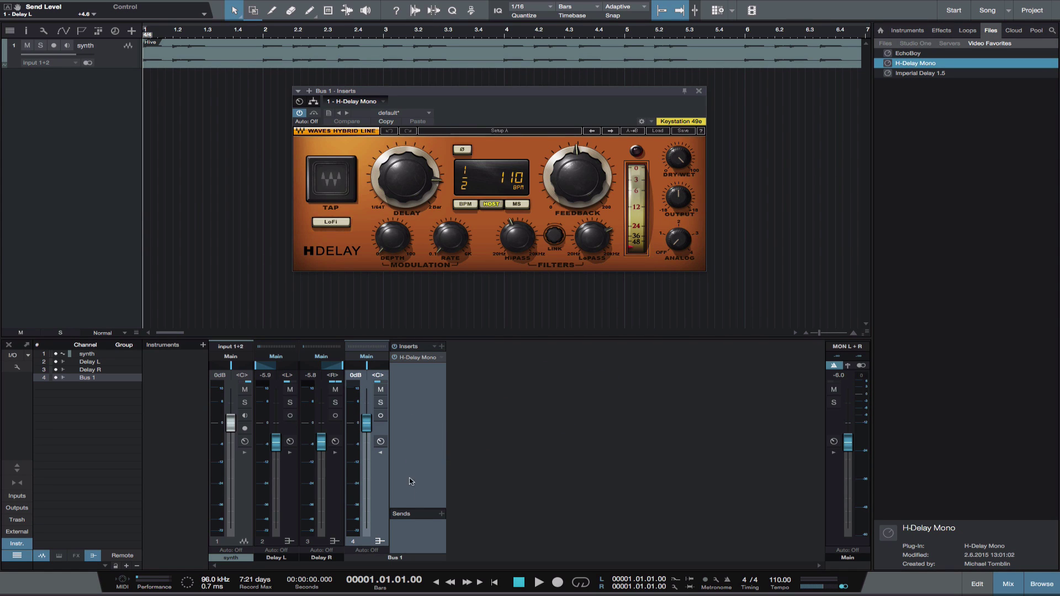
- Add sends from both Delay L and Delay R into Bus 1
left_click(336, 453)
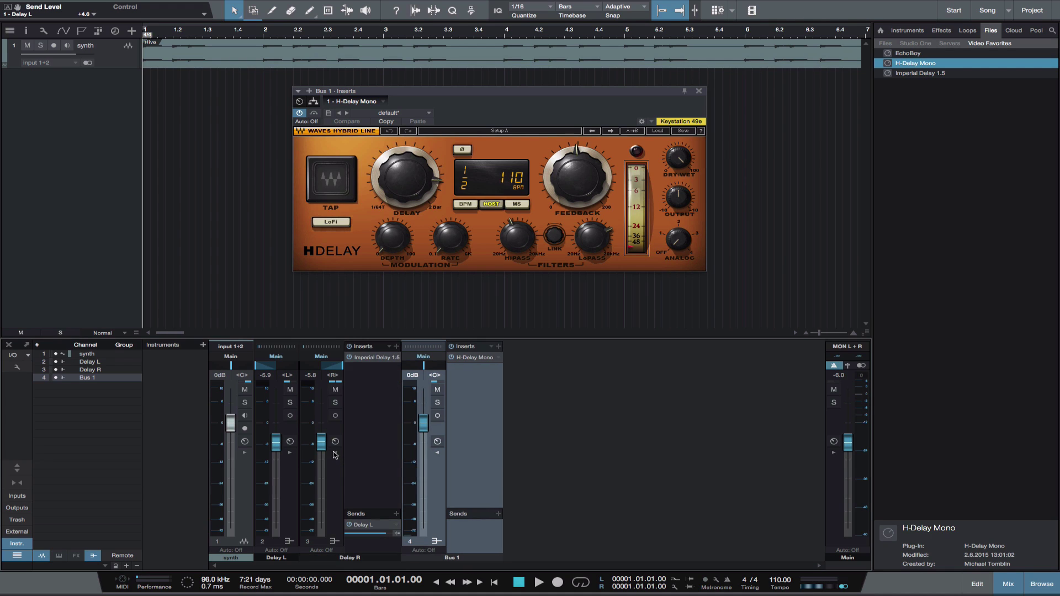
left_click(290, 453)
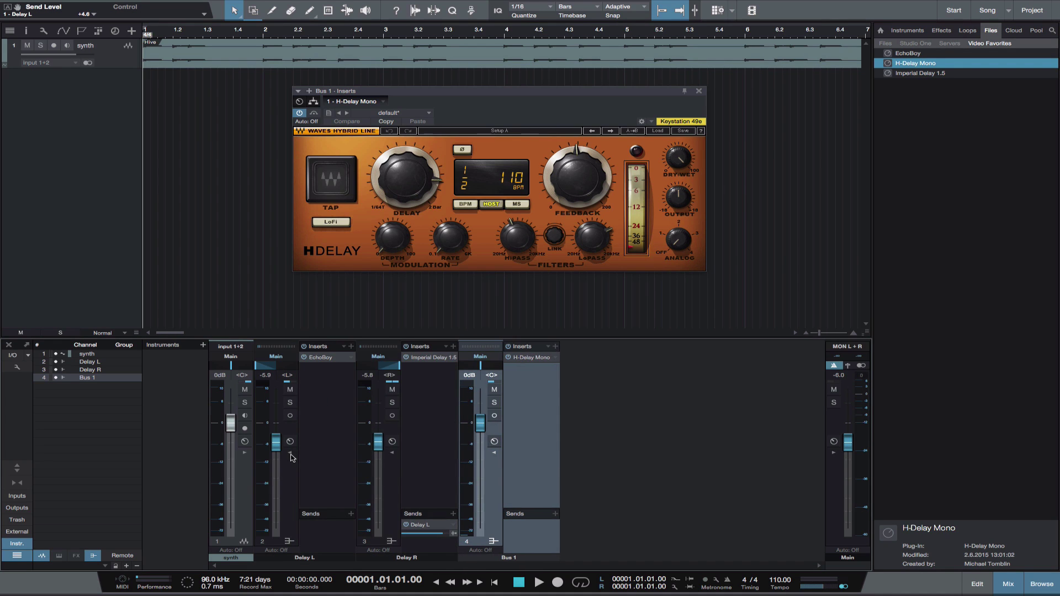
left_click(351, 514)
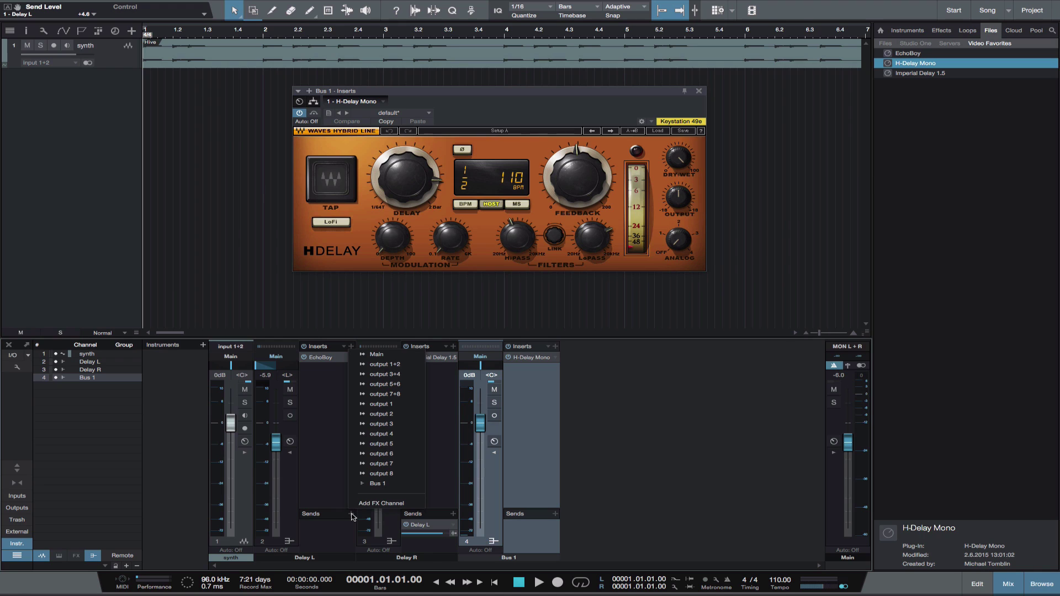
left_click(377, 484)
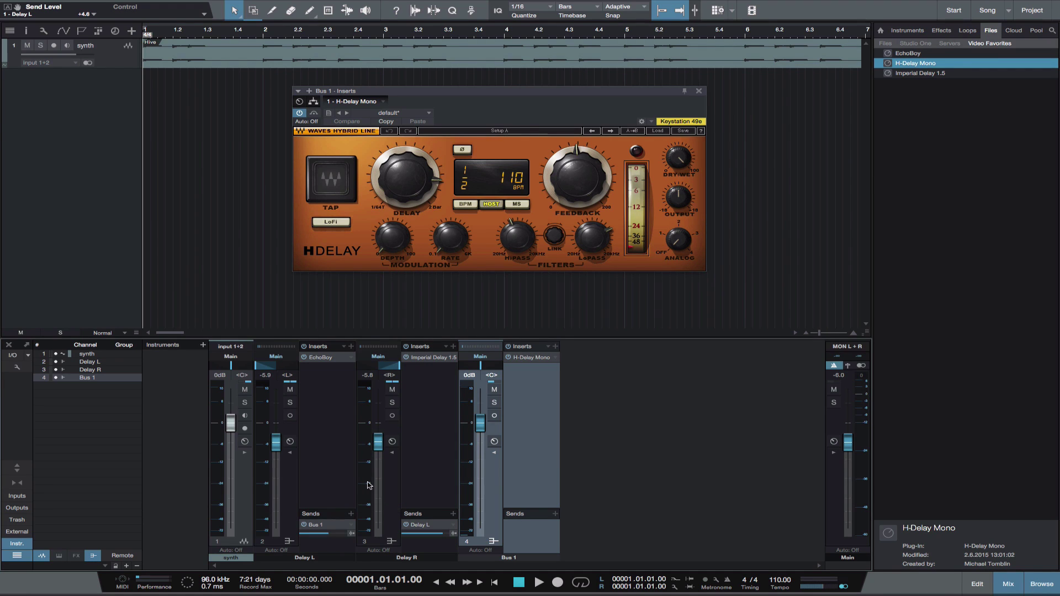
left_click(453, 514)
left_click(473, 484)
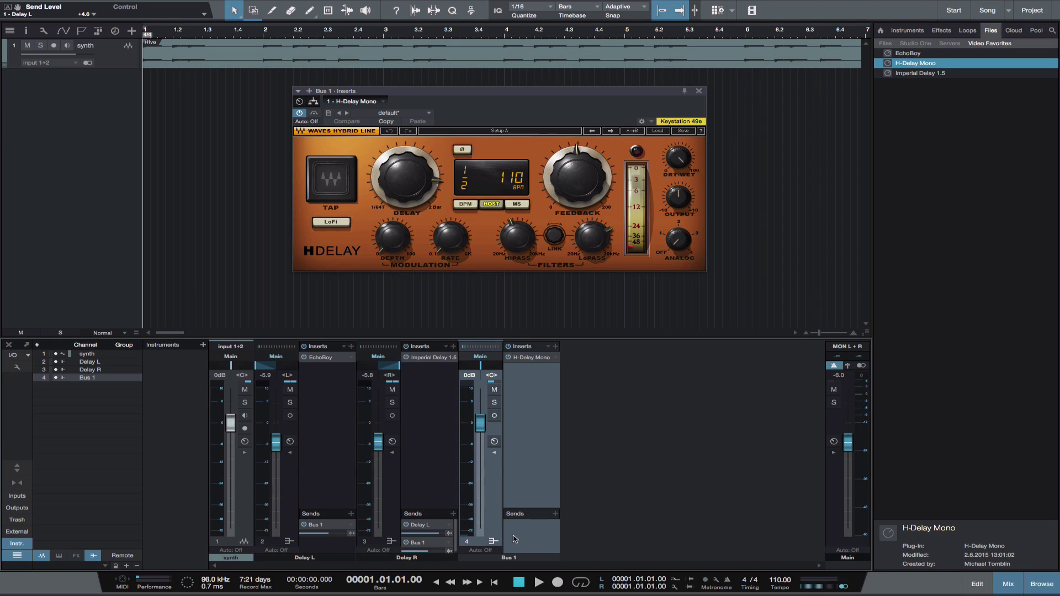
- Rename the H-Delay bus 'Delay C' and close its plugin window
double_click(513, 558)
type("Delay C")
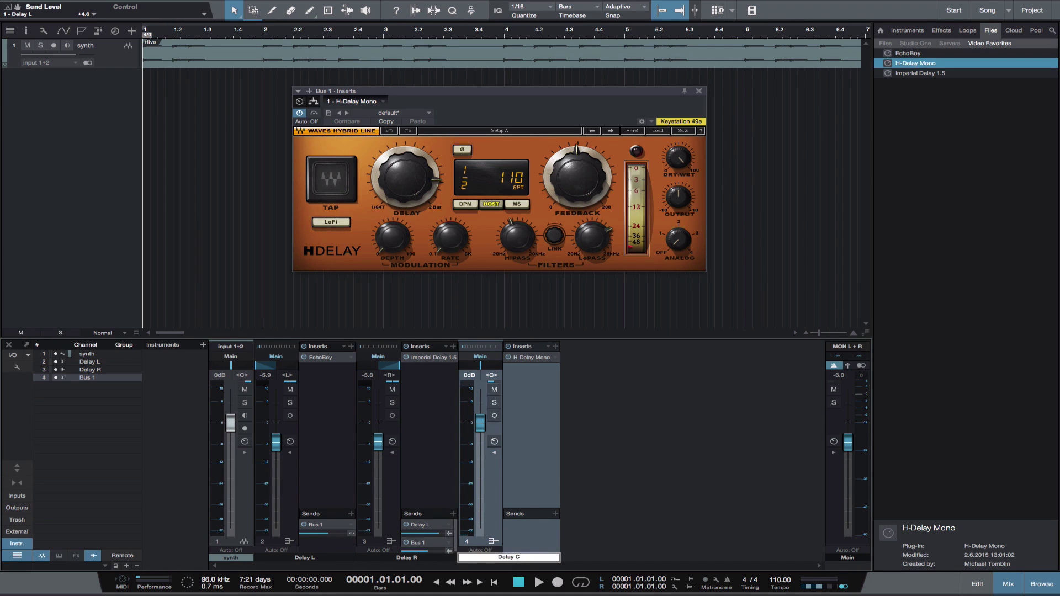
key("Return")
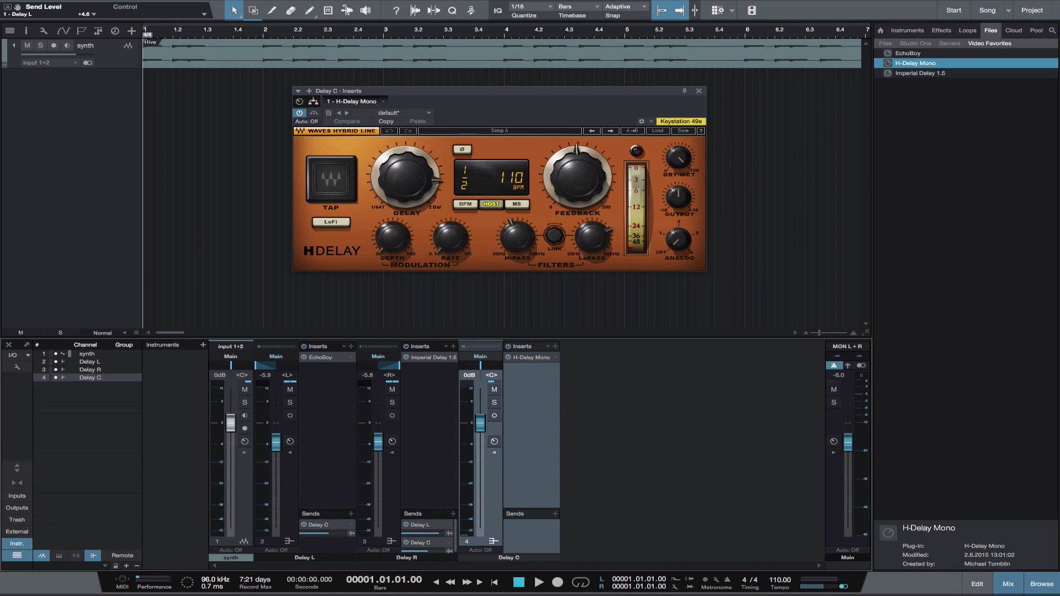
left_click(699, 92)
- Raise the Delay C fader to about +4.4 dB while the song plays
key("space")
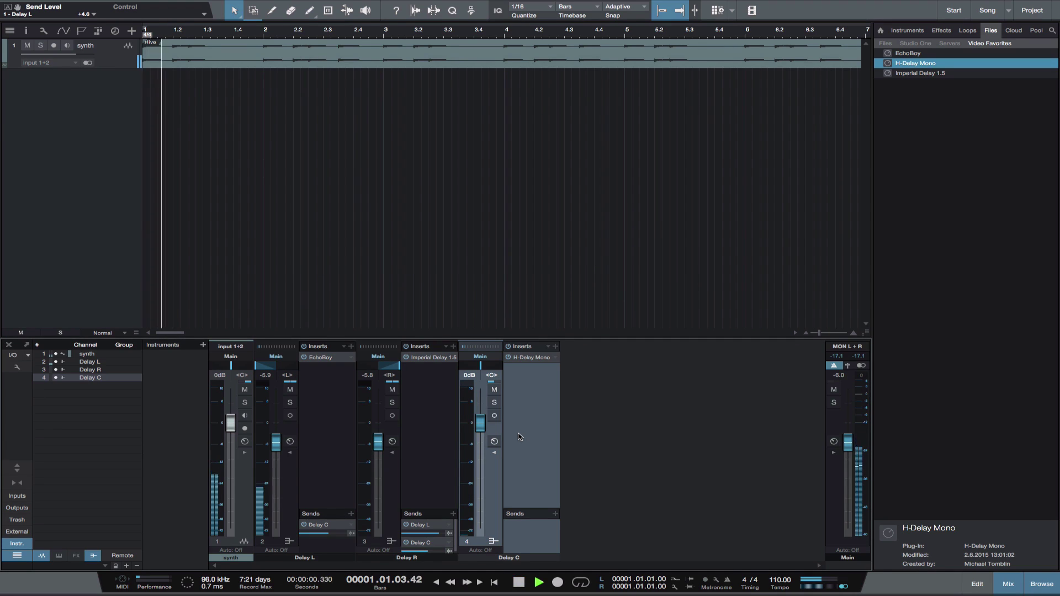
left_click_drag(479, 425, 479, 416)
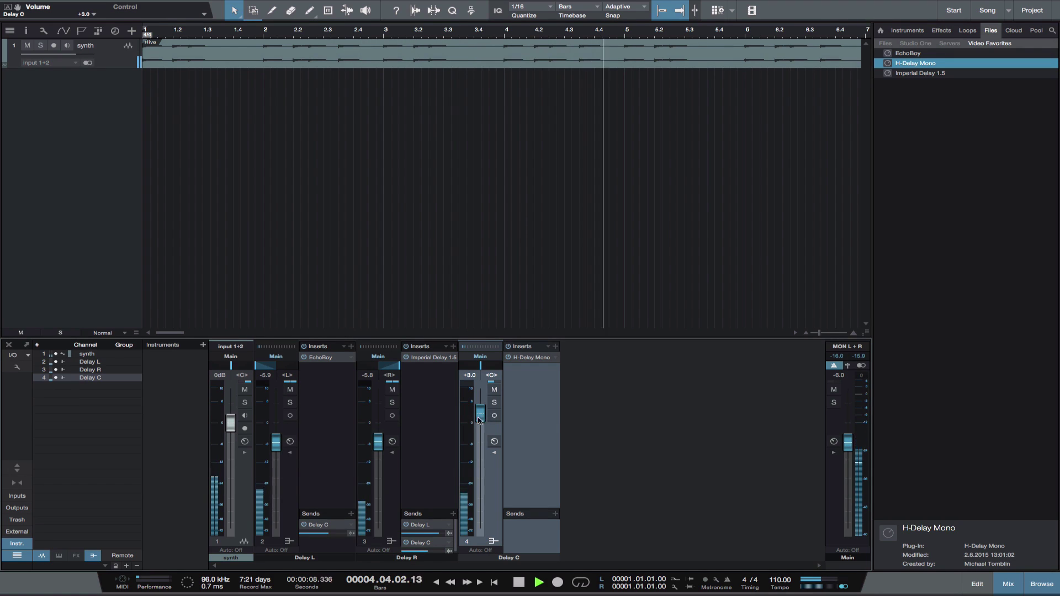
left_click_drag(480, 416, 480, 412)
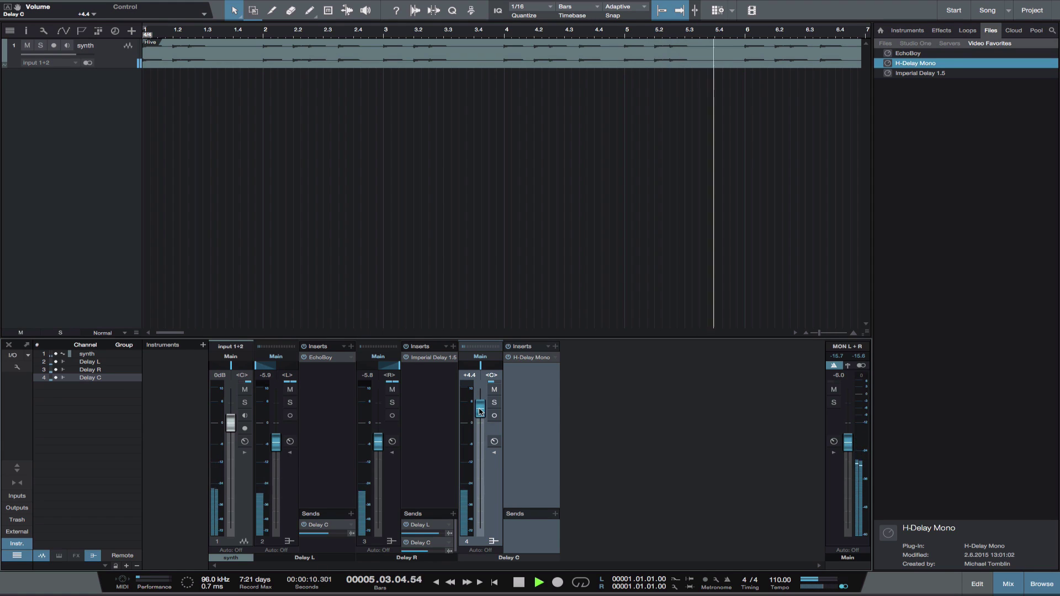